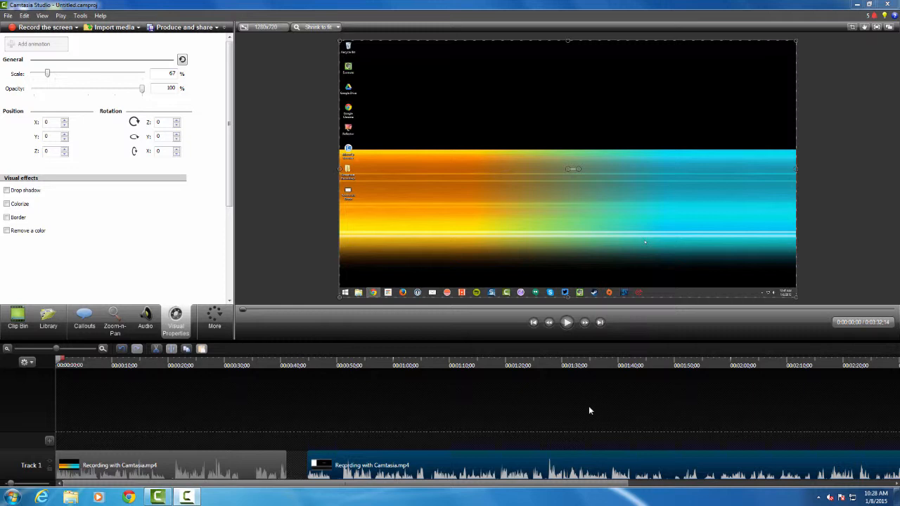
Open the collection of available transitions for the two clips on Track 1.
click(186, 467)
click(363, 464)
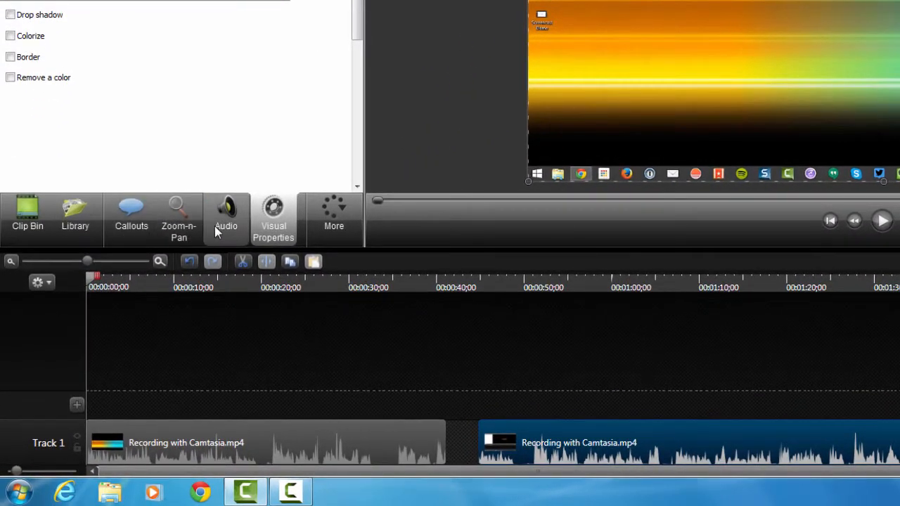
click(335, 225)
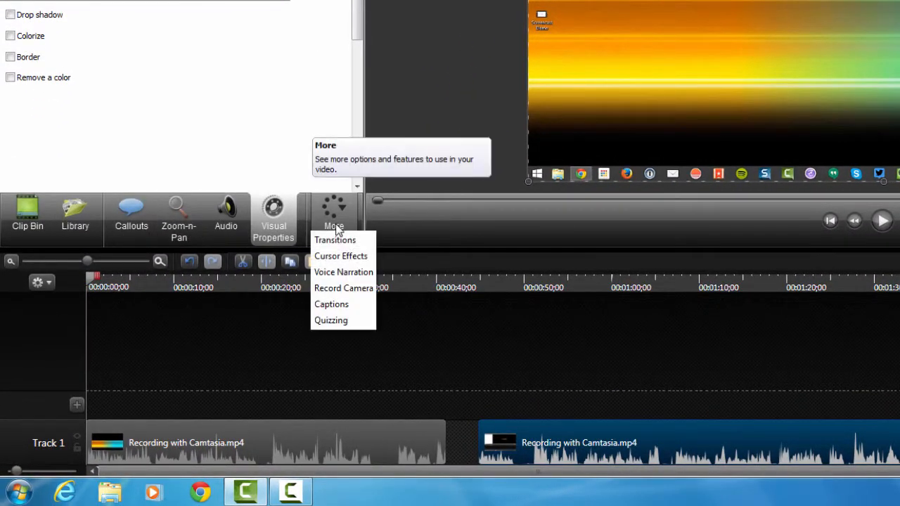
click(335, 239)
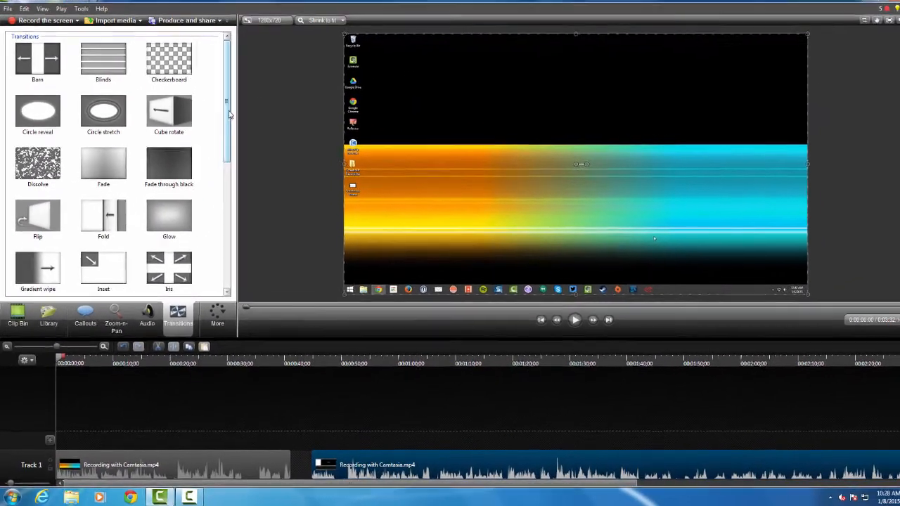
mouse_move(227, 119)
mouse_down()
mouse_move(225, 156)
mouse_move(229, 118)
mouse_up()
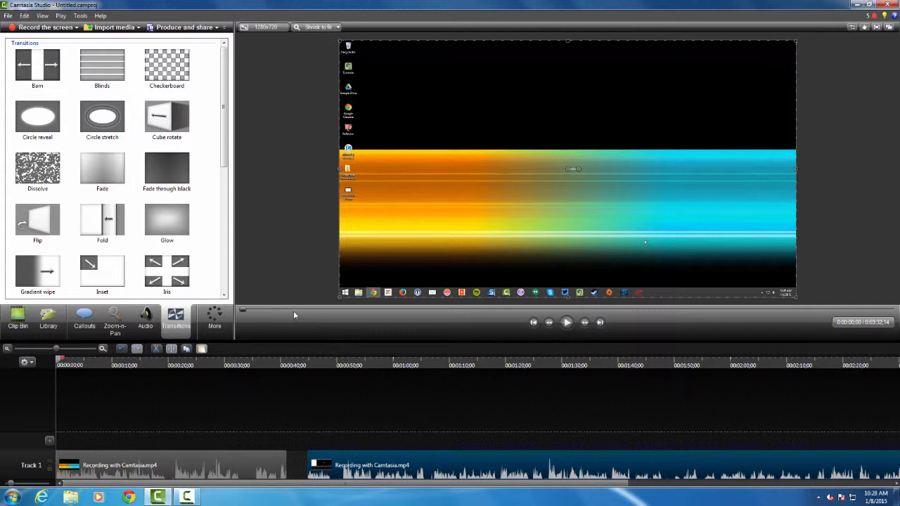
Apply the Fade through black transition to the end of the first clip and the start of the second clip.
drag(171, 173, 236, 429)
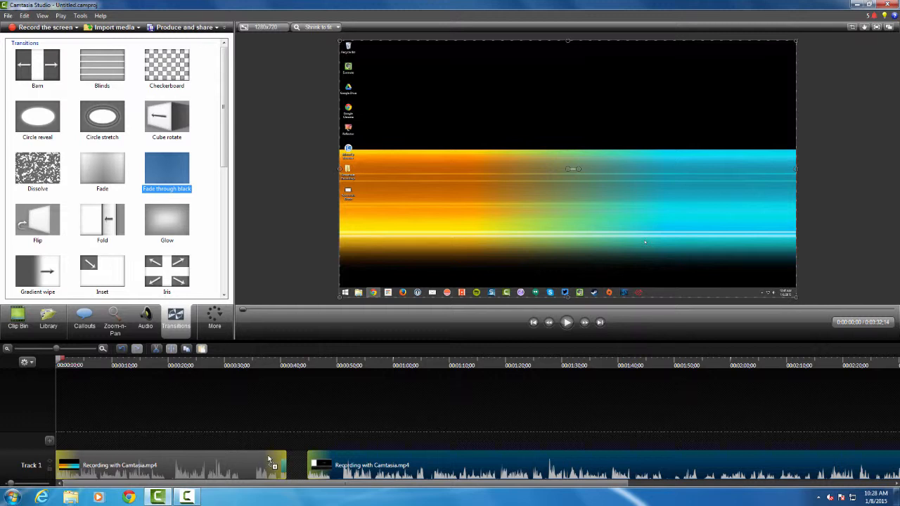
drag(268, 458, 284, 467)
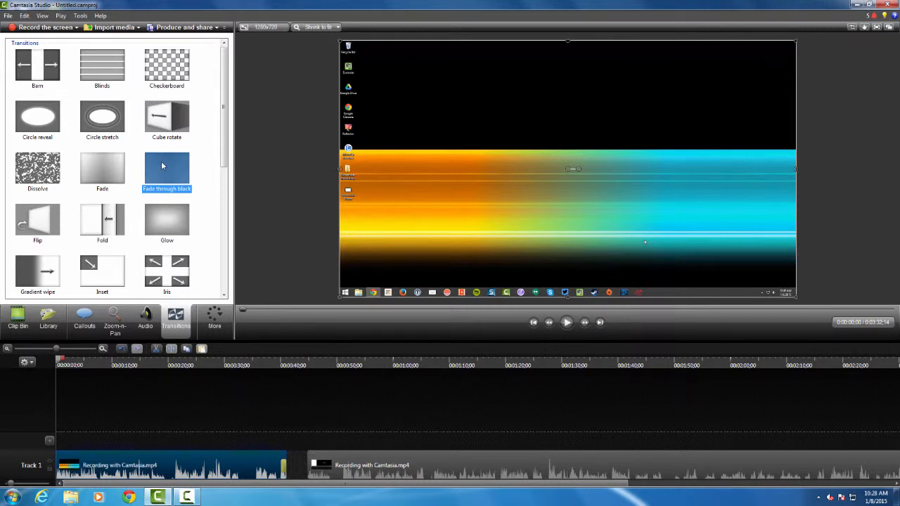
drag(162, 166, 334, 462)
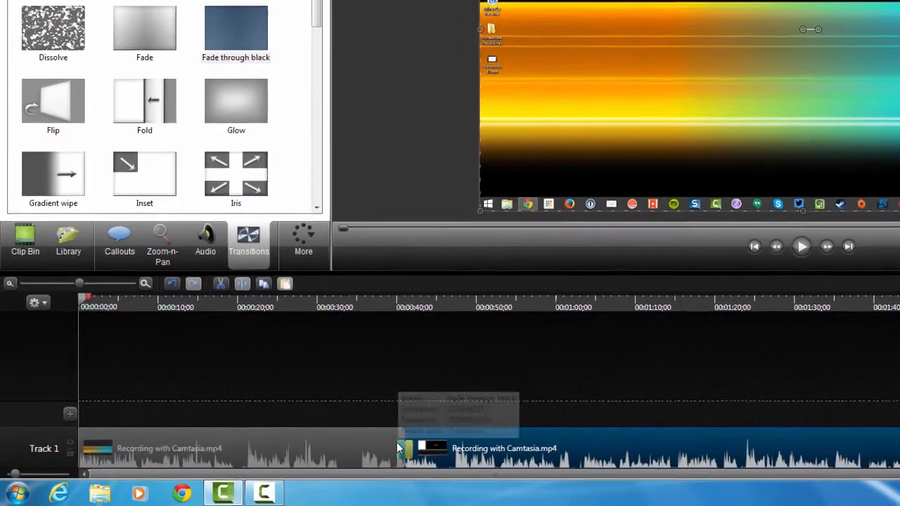
Lengthen the Fade through black transitions on both sides of the cut to about 3 seconds each.
click(282, 461)
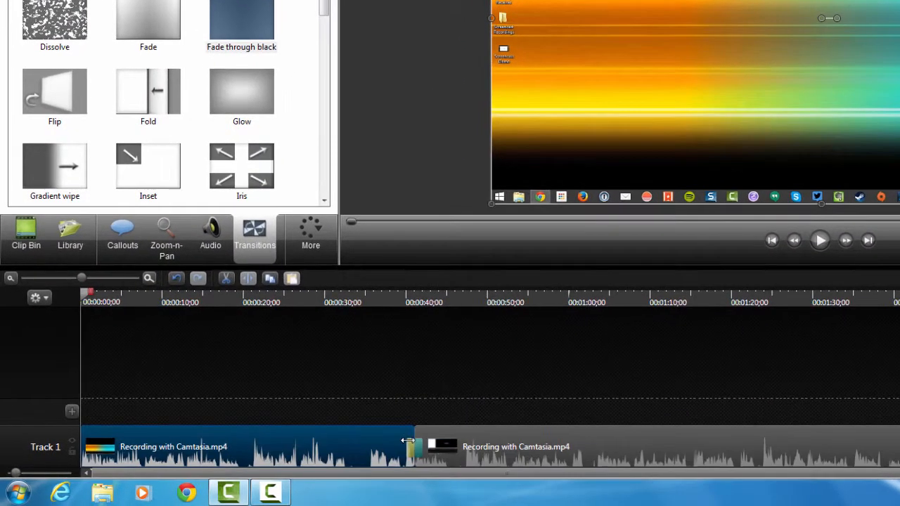
drag(407, 441, 447, 446)
click(420, 446)
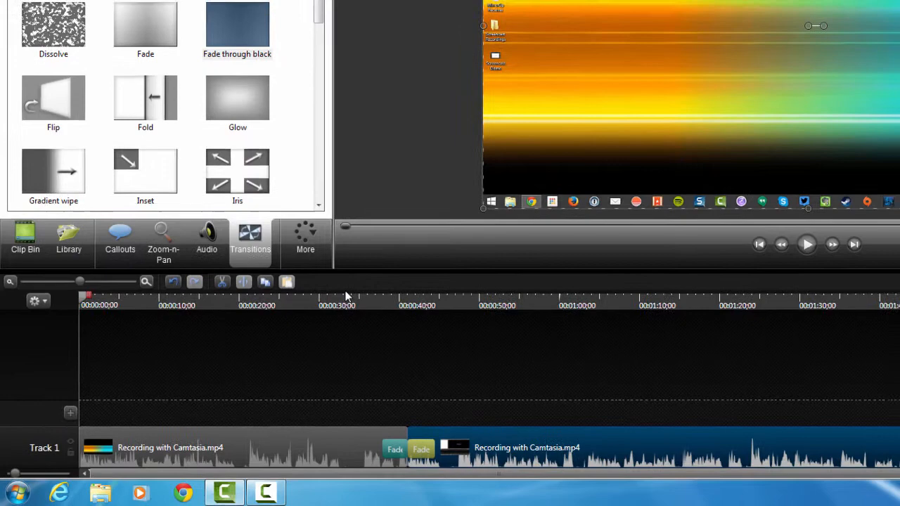
Play back the cut between the two clips from shortly before the fade transitions to check them.
click(352, 290)
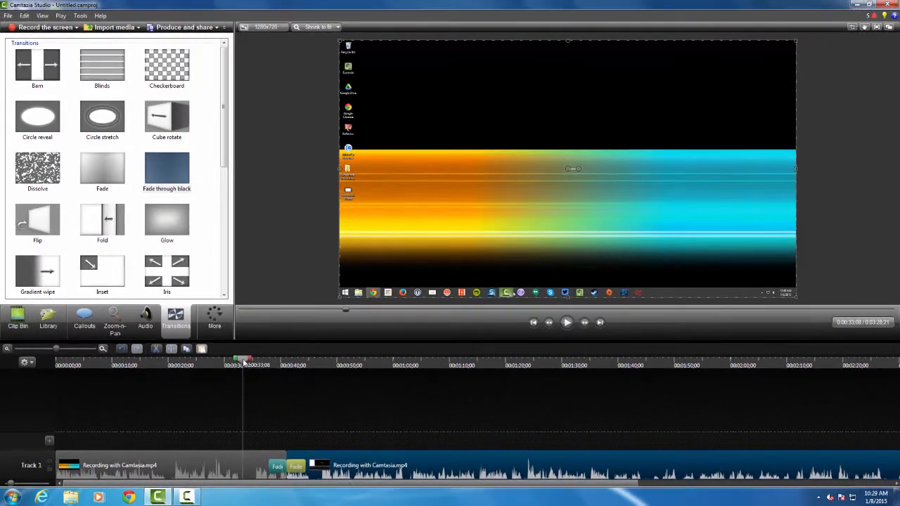
drag(246, 361, 258, 363)
click(566, 322)
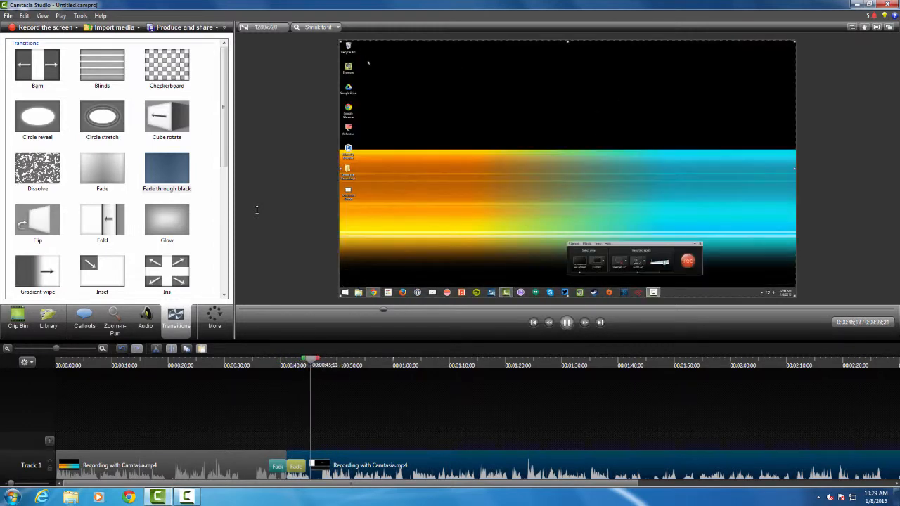
click(567, 323)
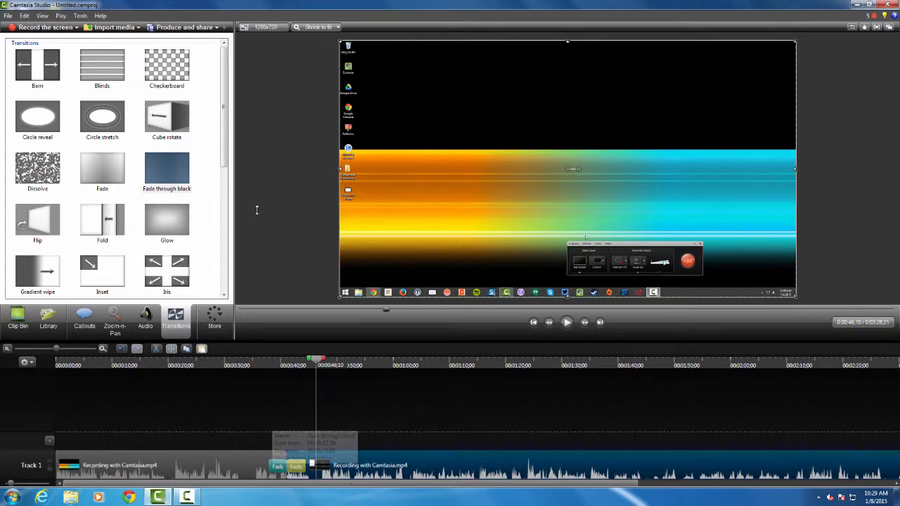
Delete both Fade through black transitions at the cut between the two clips.
click(277, 466)
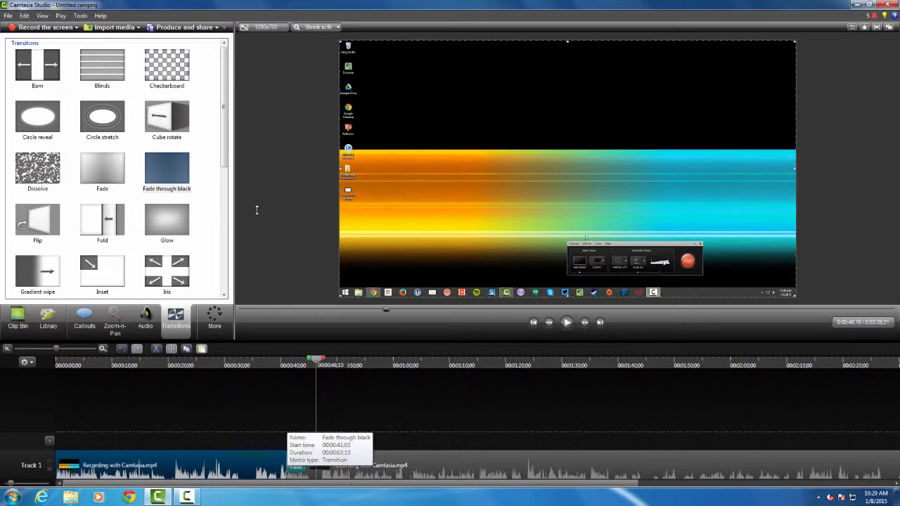
key(Delete)
key(Delete)
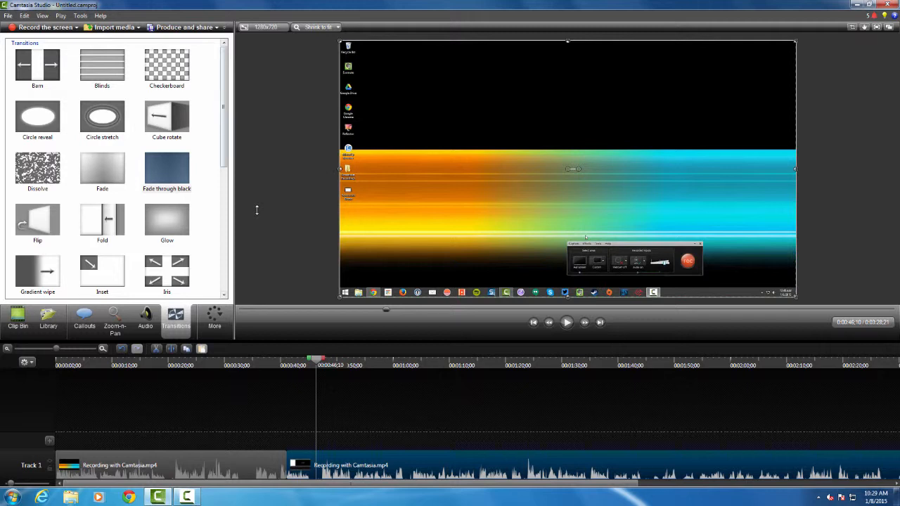
Apply the Iris transition at the cut between the two clips and play it back from 0:00:40;00.
drag(223, 106, 224, 157)
drag(167, 164, 285, 465)
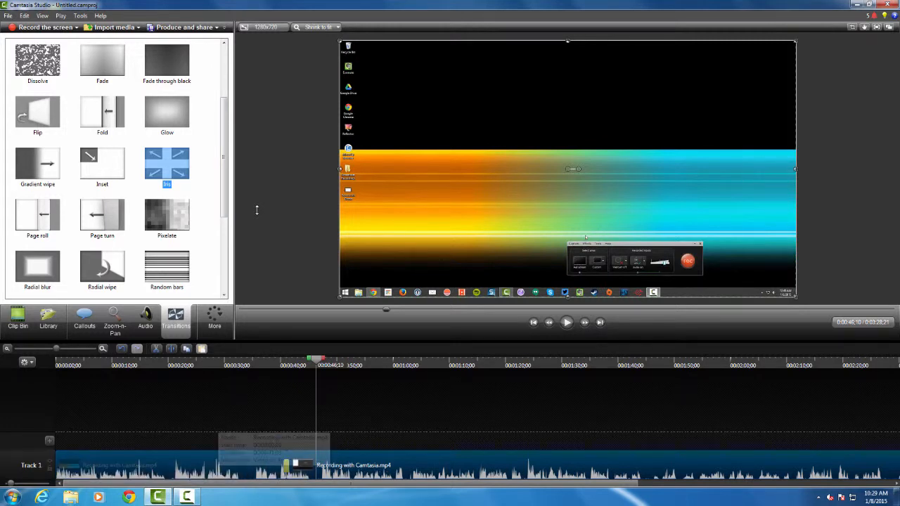
drag(316, 360, 281, 359)
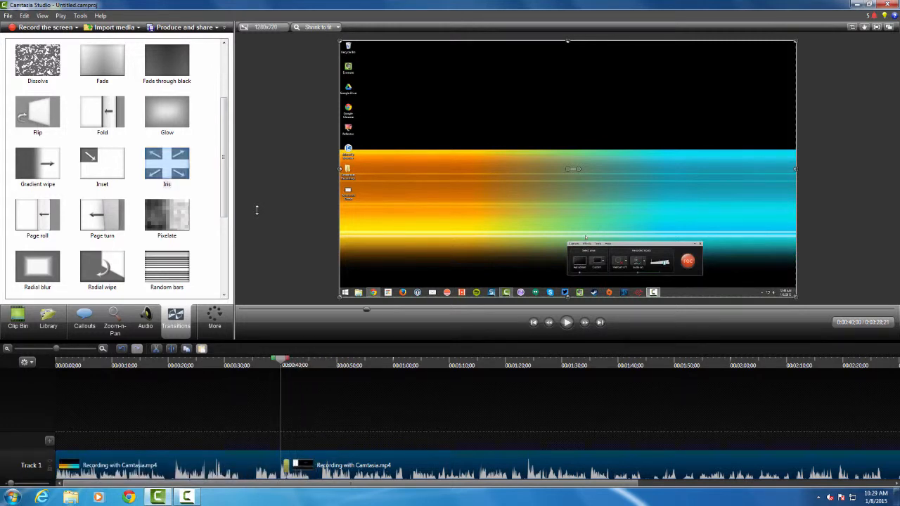
key(space)
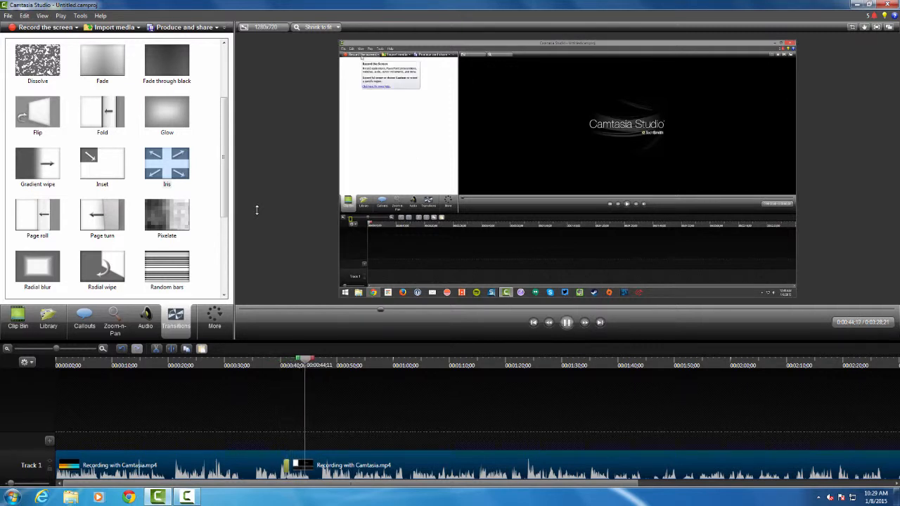
key(space)
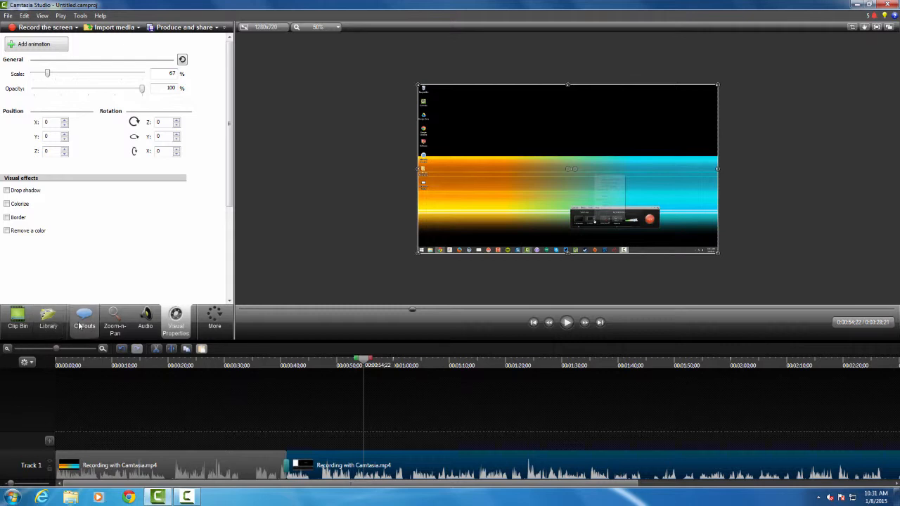
click(219, 327)
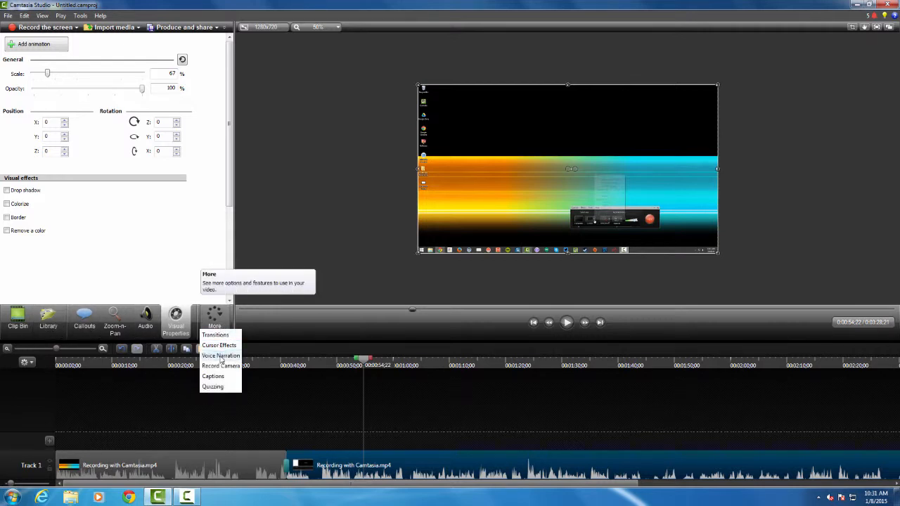
click(254, 323)
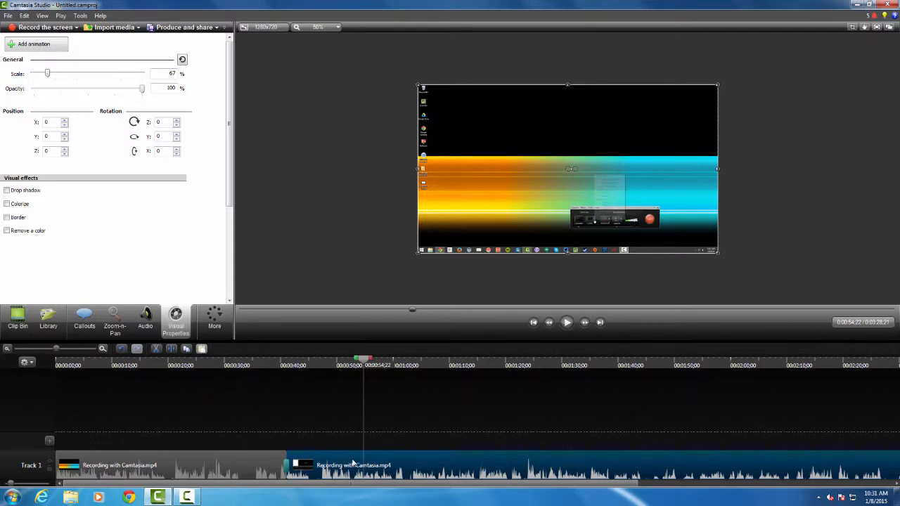
Add an animation to the second clip at 0:00:56;15 and enlarge the video to about 95% scale, keeping its lower-right corner fixed.
mouse_move(364, 363)
mouse_down()
mouse_move(382, 364)
mouse_move(374, 365)
mouse_up()
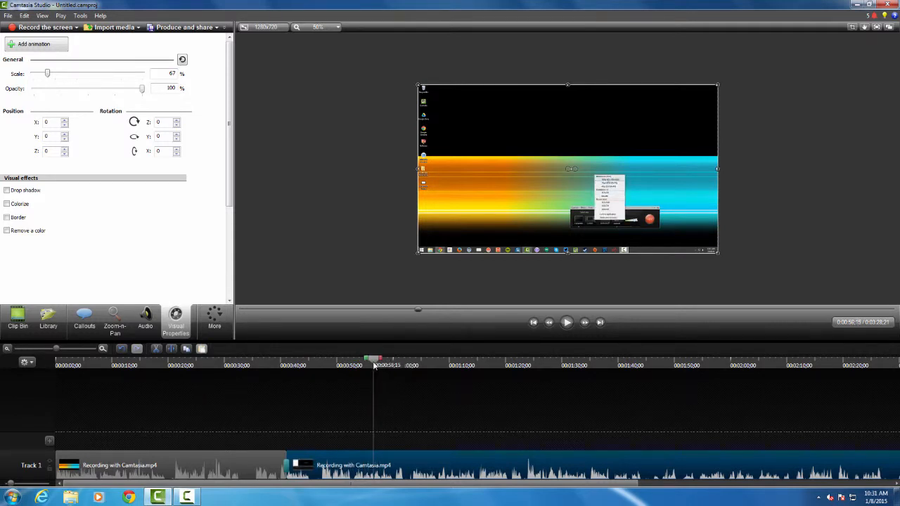
click(54, 46)
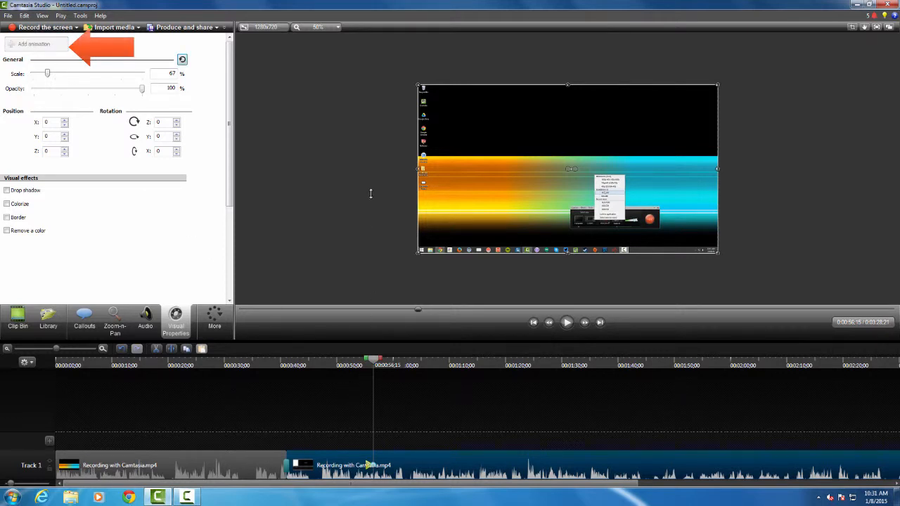
scroll(370, 194, down, 1)
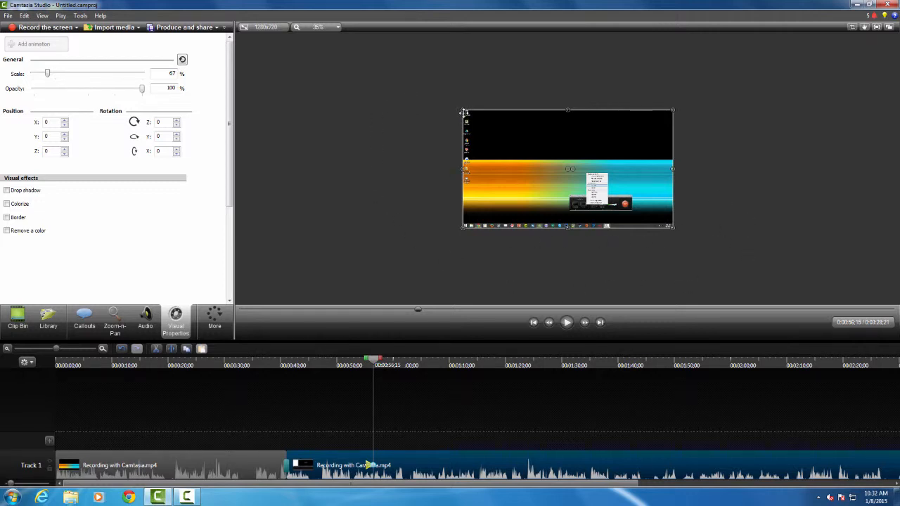
drag(464, 112, 375, 89)
click(577, 274)
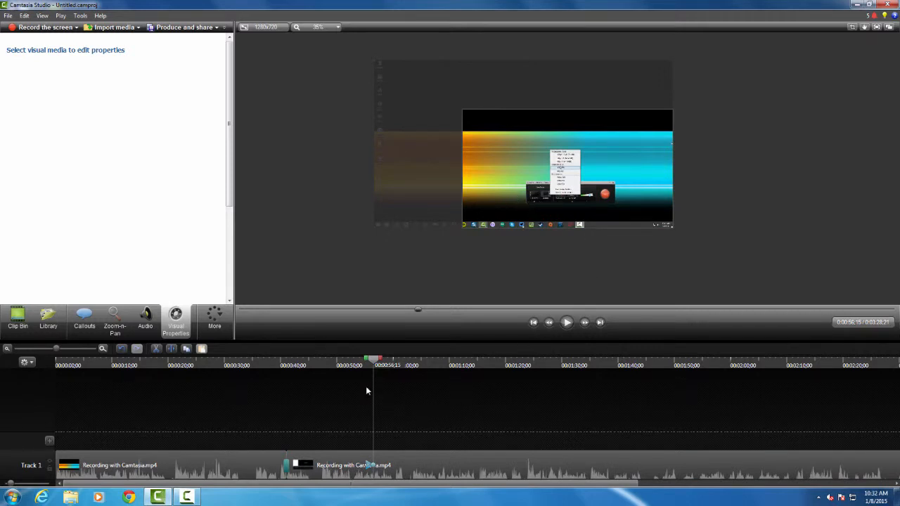
Play the second clip from about 0:00:49 through the zoom-in animation to check it, stopping at 0:01:04;11.
click(336, 364)
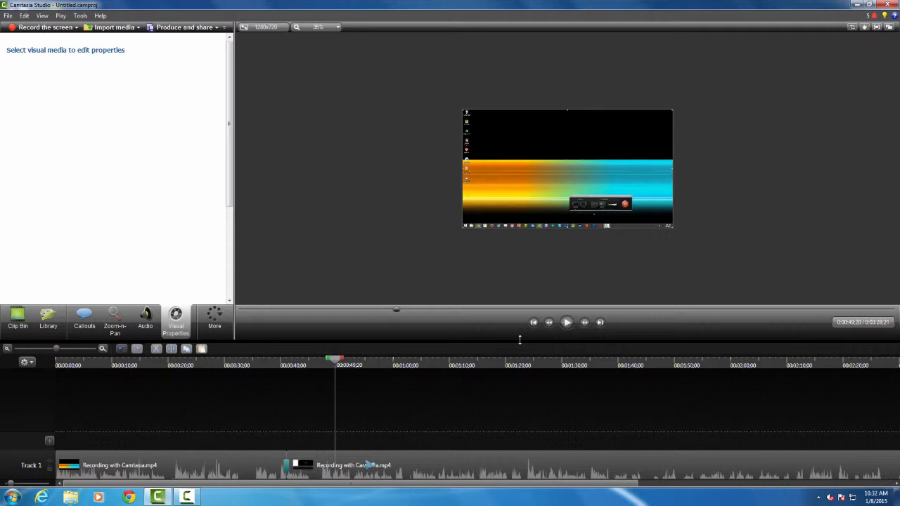
click(567, 322)
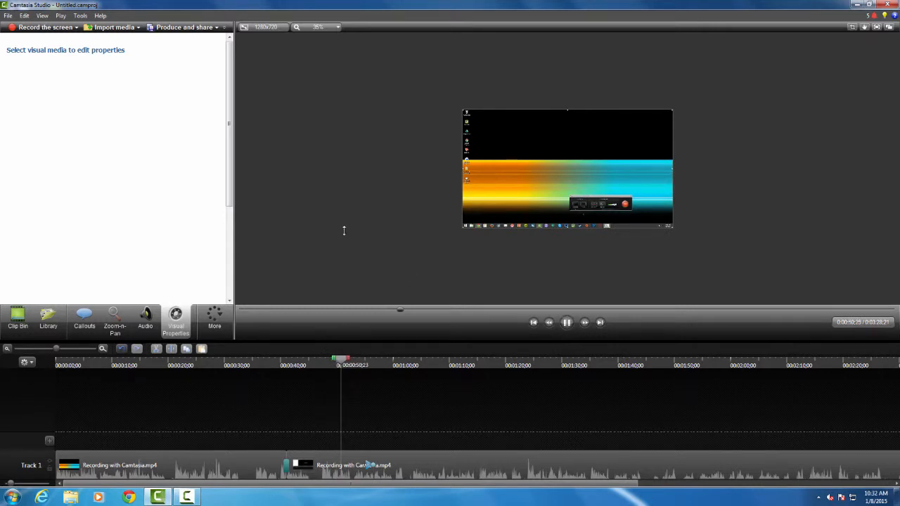
scroll(344, 231, up, 1)
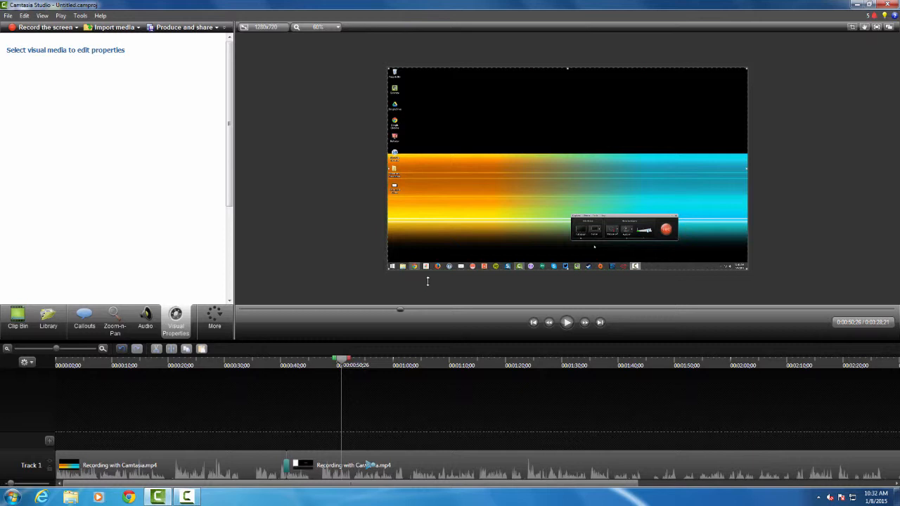
key(space)
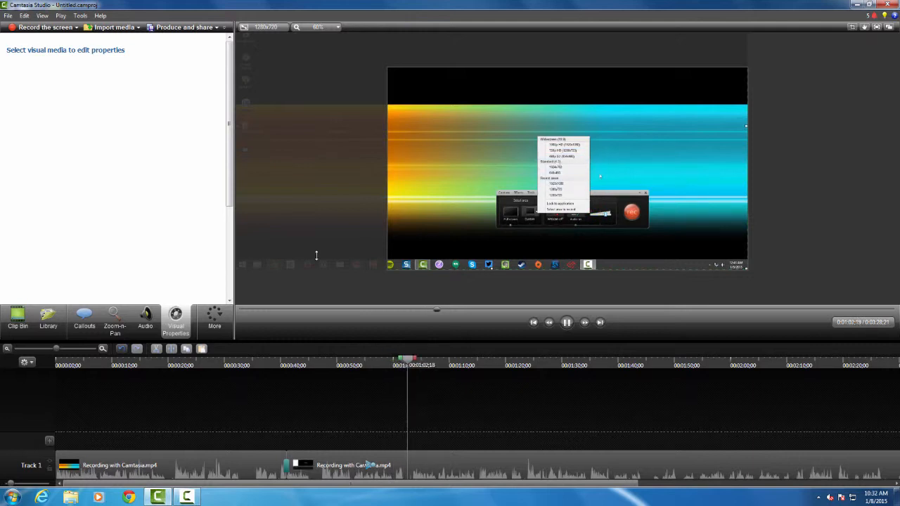
key(space)
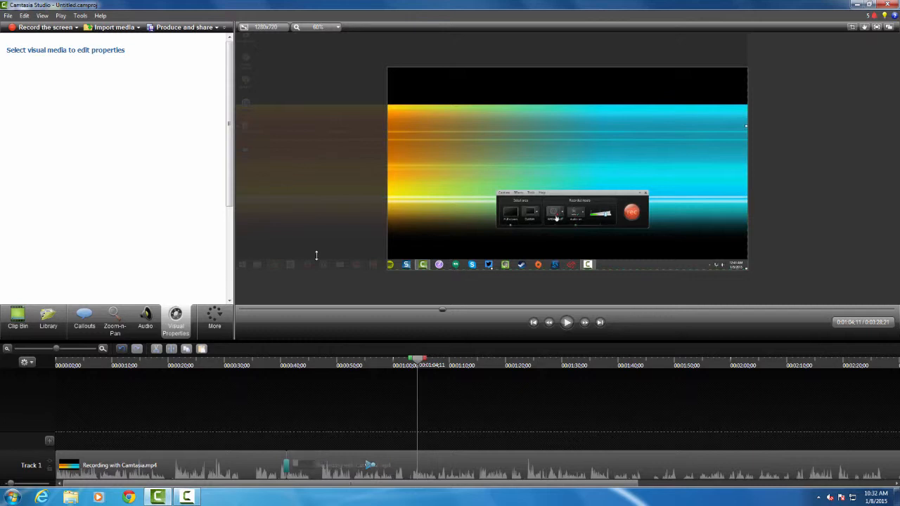
Add another animation to the second clip at 0:01:04;11 and shrink the video to 67% scale so it fills the canvas.
click(367, 466)
key(shift+a)
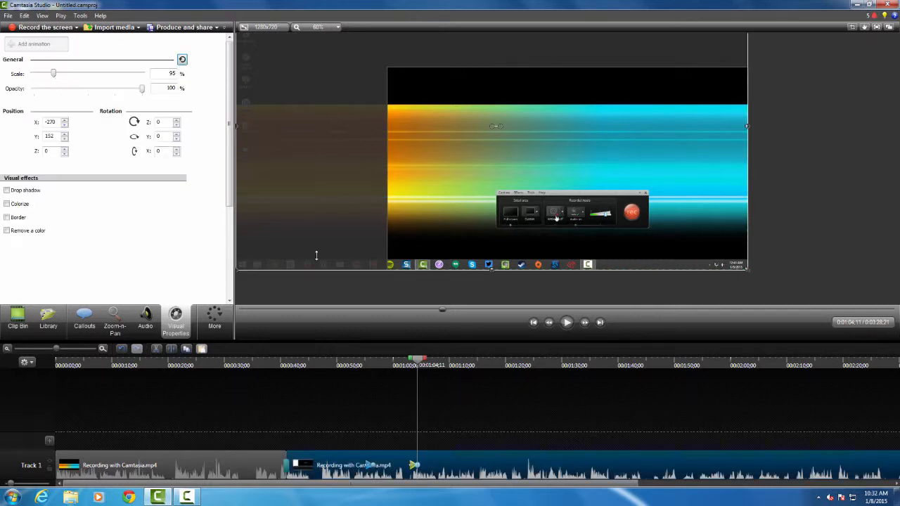
scroll(317, 255, down, 6)
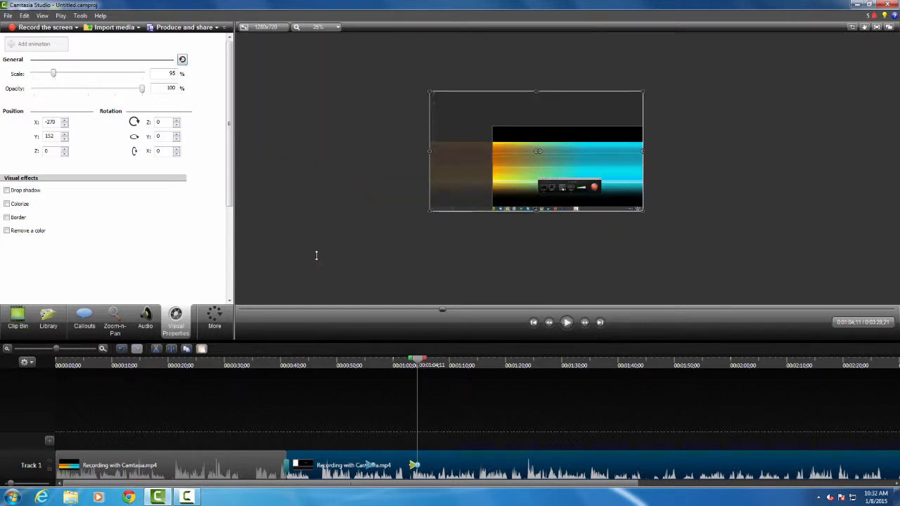
drag(430, 91, 493, 126)
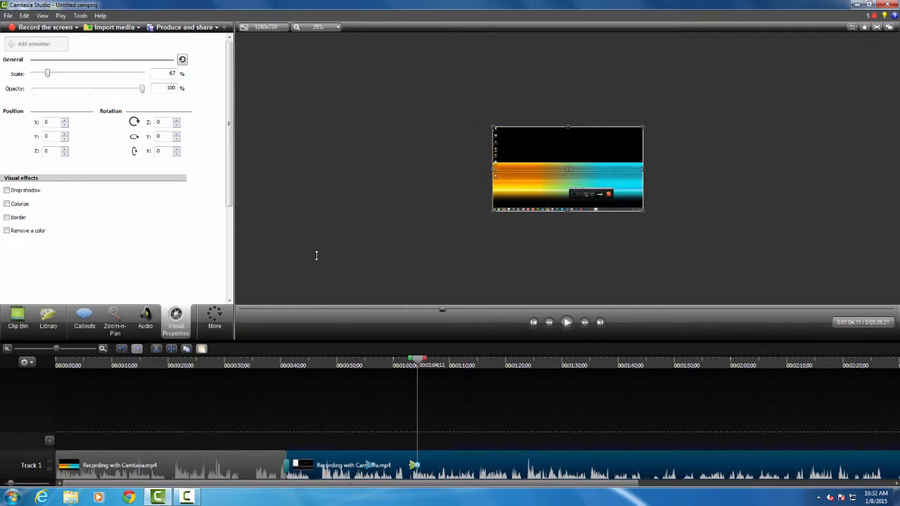
click(316, 255)
scroll(316, 256, up, 6)
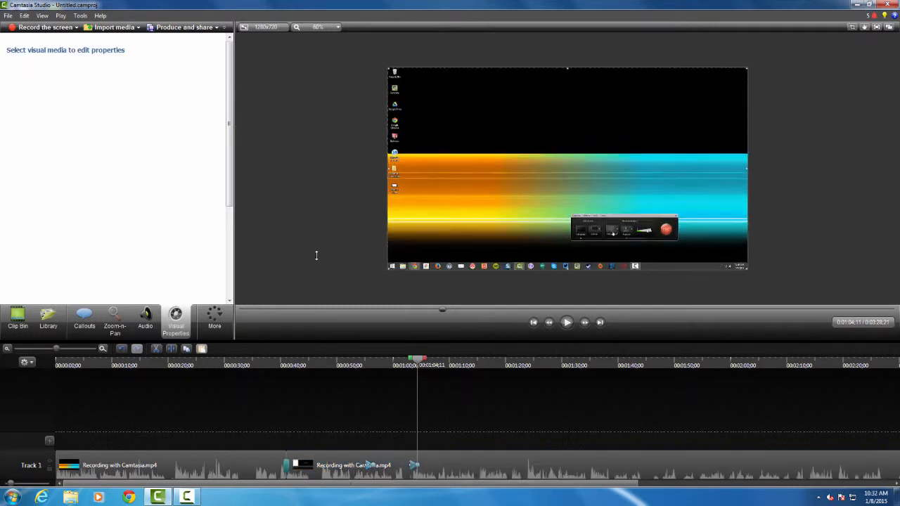
Play back both zoom animations on the second clip from about 0:00:50.
drag(417, 359, 339, 360)
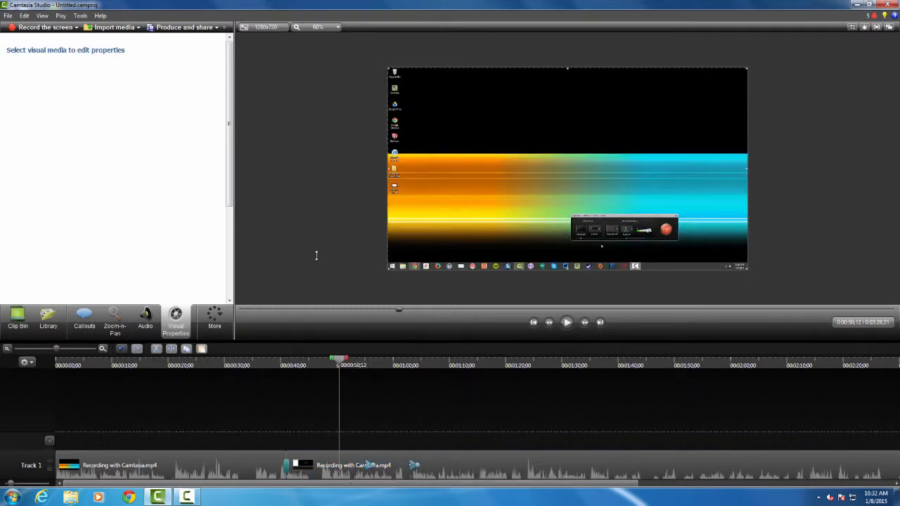
key(space)
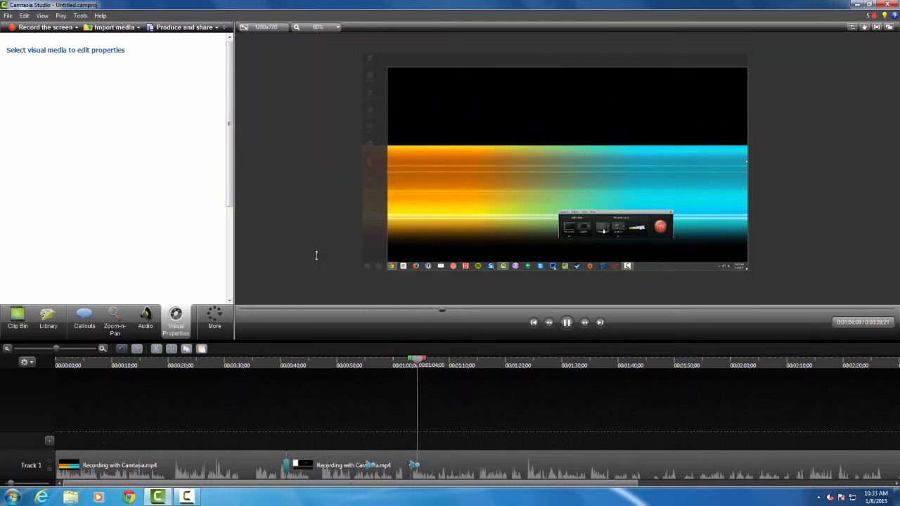
key(space)
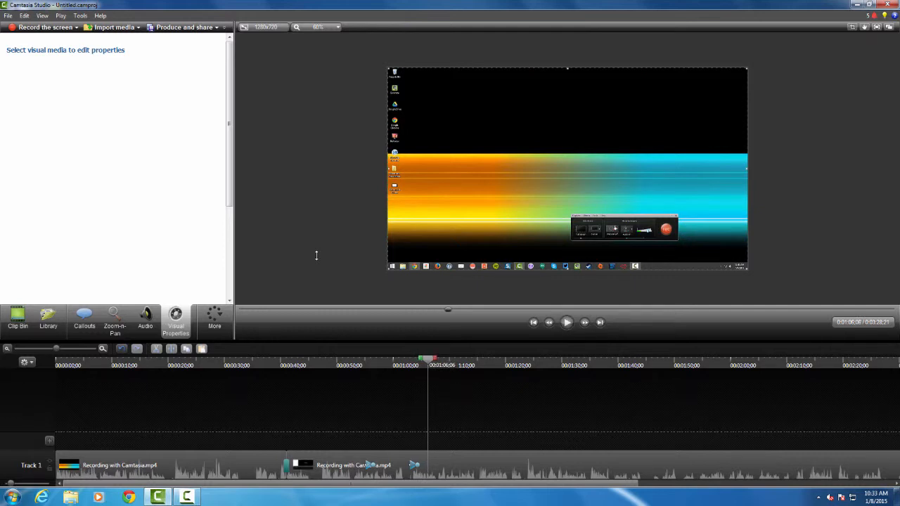
Lengthen the zoom-out animation on the second clip to a duration of about 00:00:02;28.
click(418, 467)
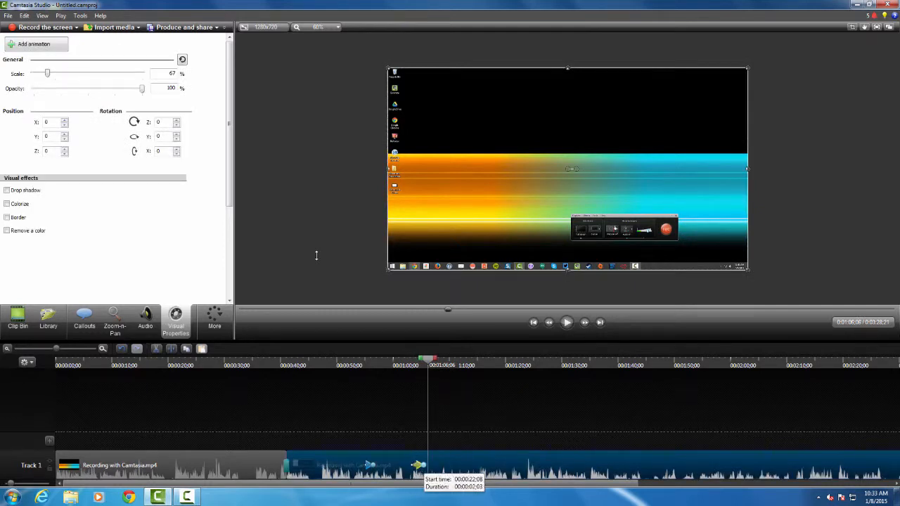
mouse_move(423, 465)
mouse_down()
mouse_move(438, 465)
mouse_move(412, 465)
mouse_move(429, 465)
mouse_up()
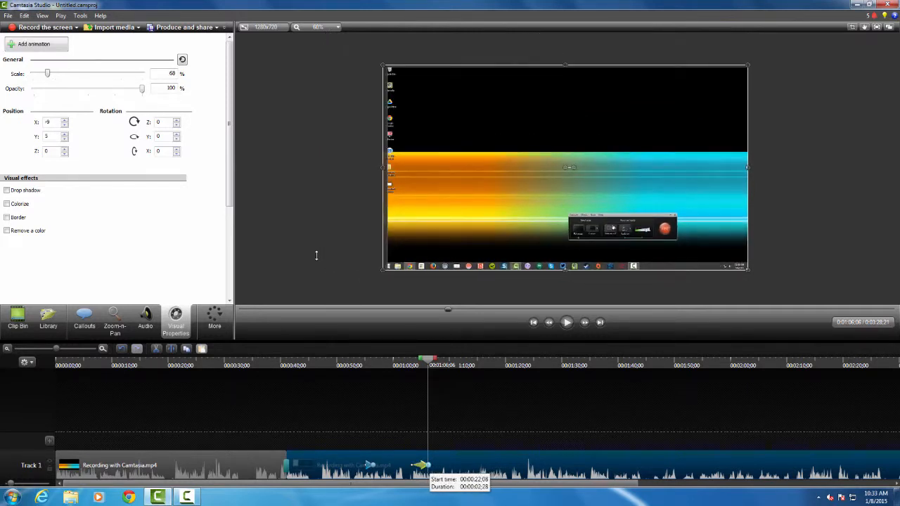